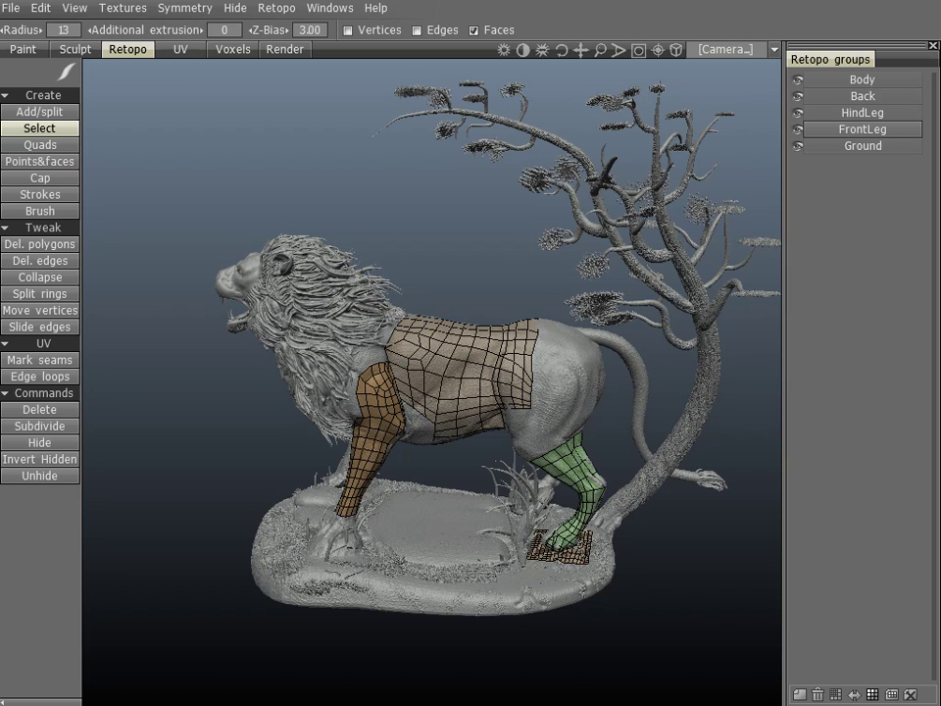
{"action": "left_click", "coordinate": [330, 10]}
{"action": "mouse_move", "coordinate": [356, 36]}
{"action": "left_click", "coordinate": [843, 107]}
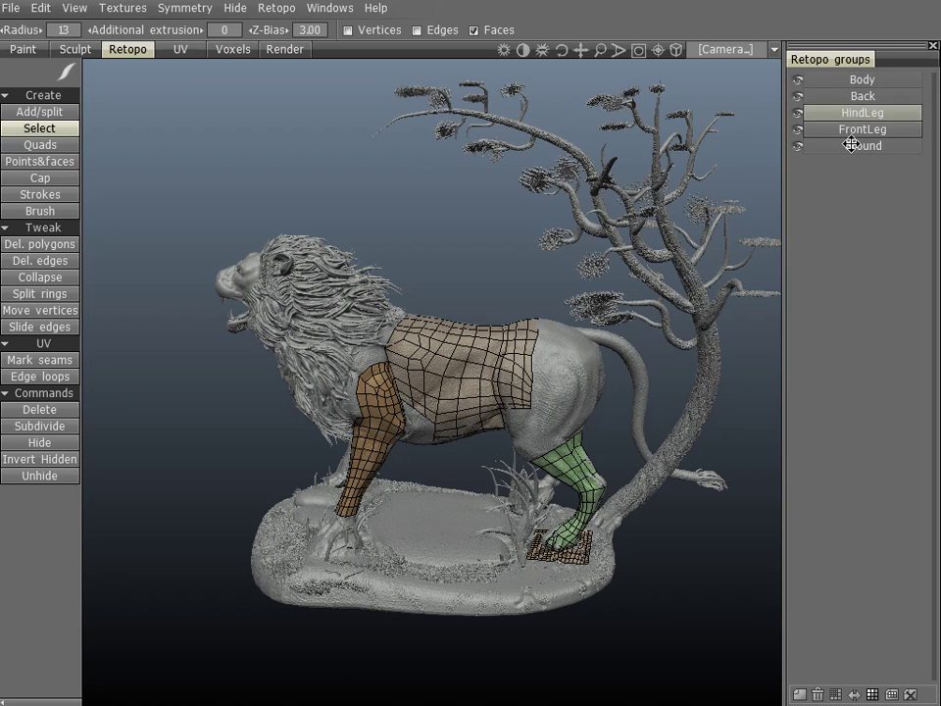
{"action": "left_click_drag", "start_coordinate": [851, 144], "coordinate": [849, 169]}
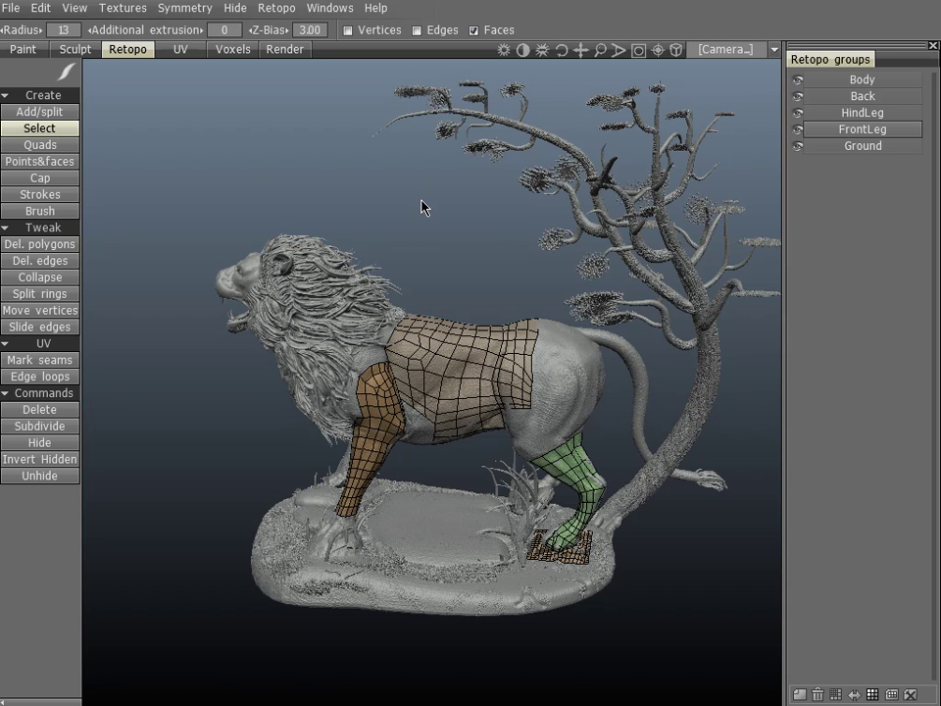
{"action": "left_click_drag", "start_coordinate": [442, 256], "coordinate": [294, 147]}
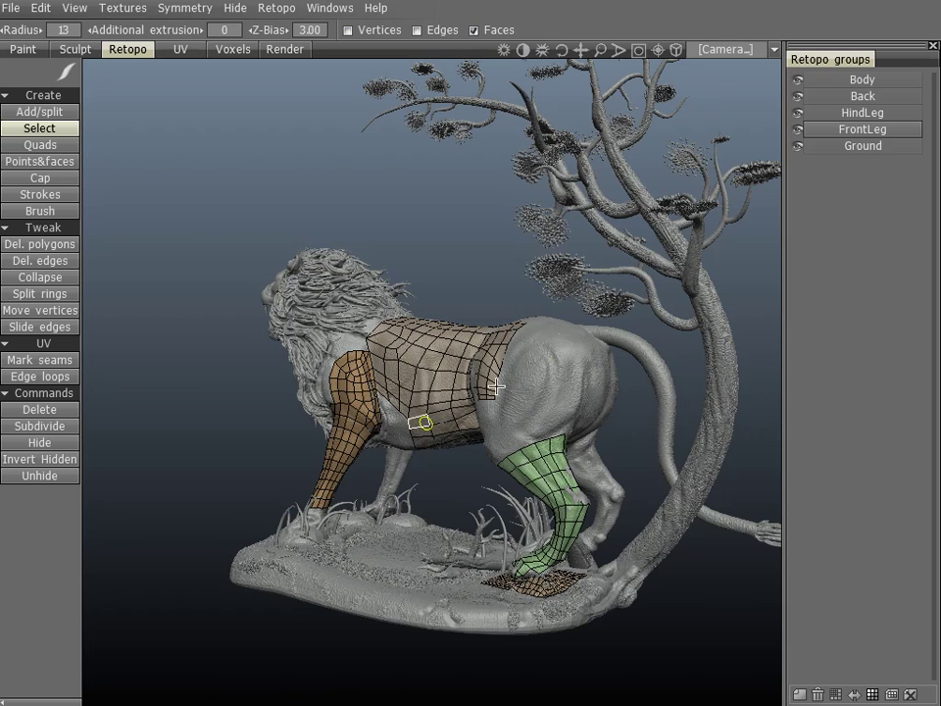
{"action": "left_click_drag", "start_coordinate": [534, 211], "coordinate": [601, 251]}
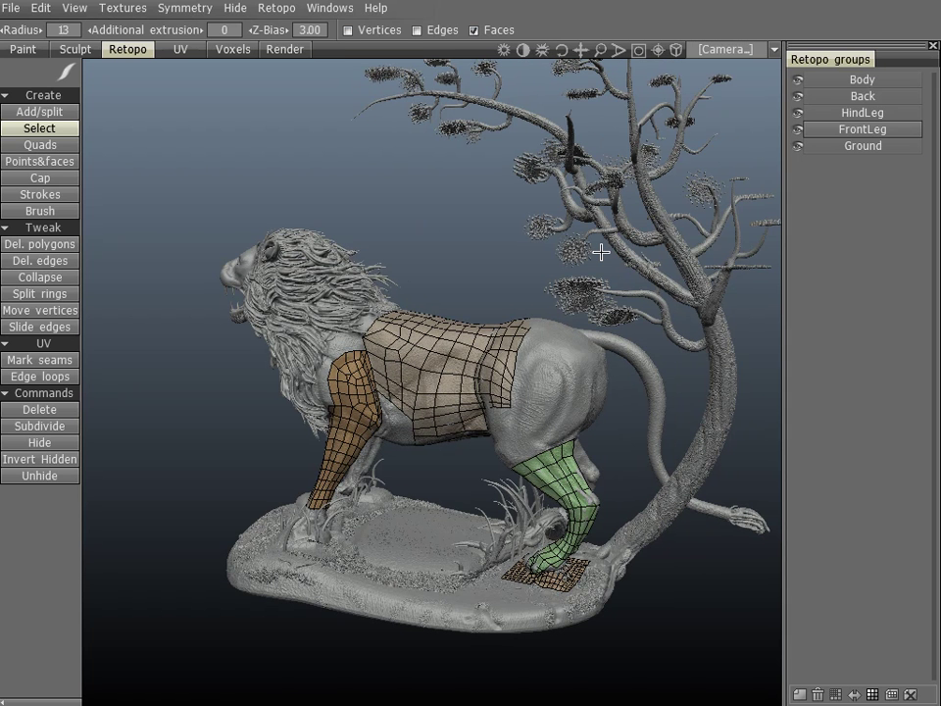
Step: Hide the Body retopo group, show it again and make it the active group
{"action": "left_click", "coordinate": [797, 80]}
{"action": "left_click", "coordinate": [798, 82]}
{"action": "left_click", "coordinate": [856, 85]}
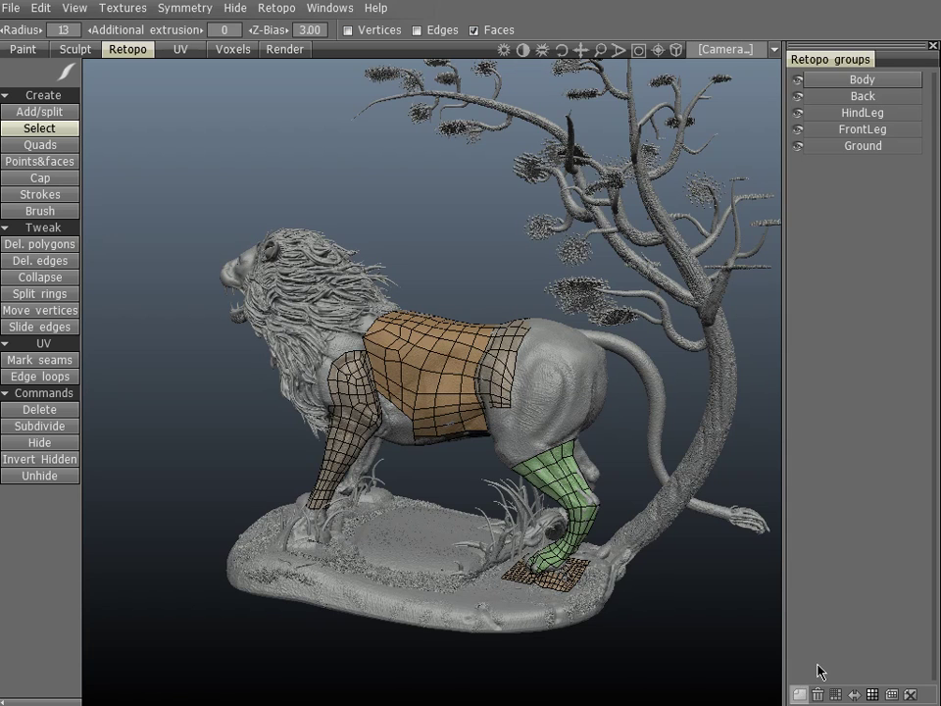
Step: Add a new retopo group and delete it again
{"action": "left_click", "coordinate": [799, 694]}
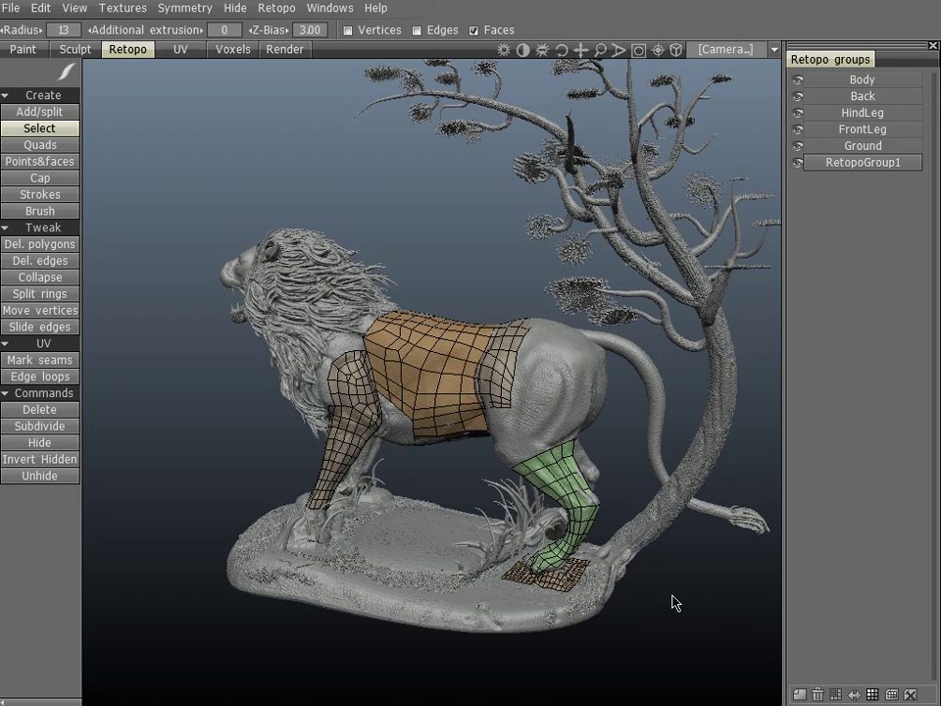
{"action": "left_click", "coordinate": [855, 166]}
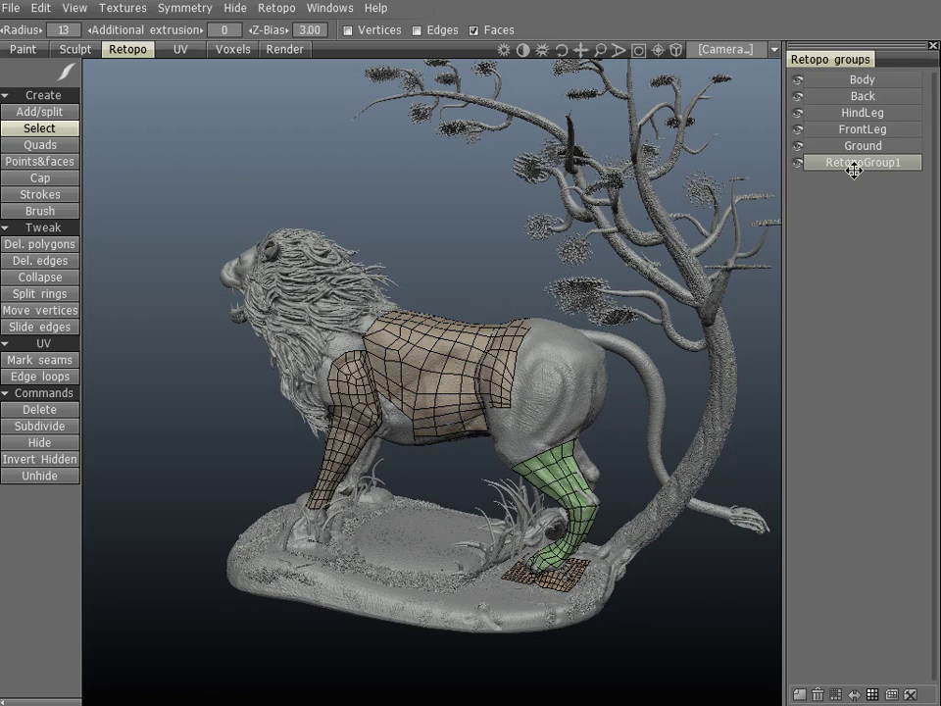
{"action": "left_click", "coordinate": [818, 693]}
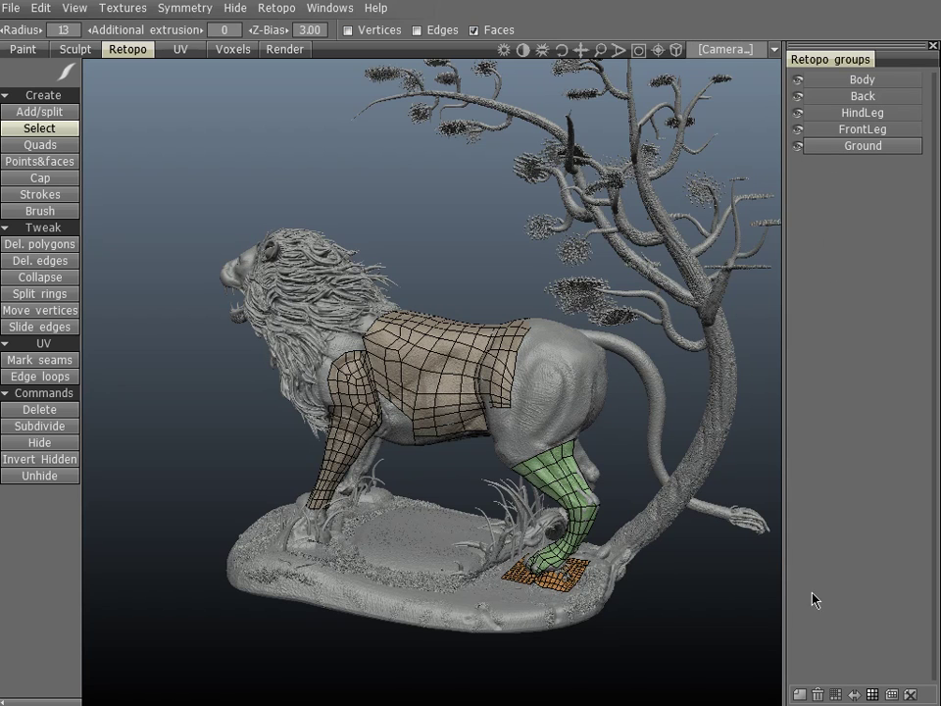
Step: Make the Body group active and try subdividing its retopo mesh
{"action": "left_click", "coordinate": [859, 113]}
{"action": "left_click", "coordinate": [841, 79]}
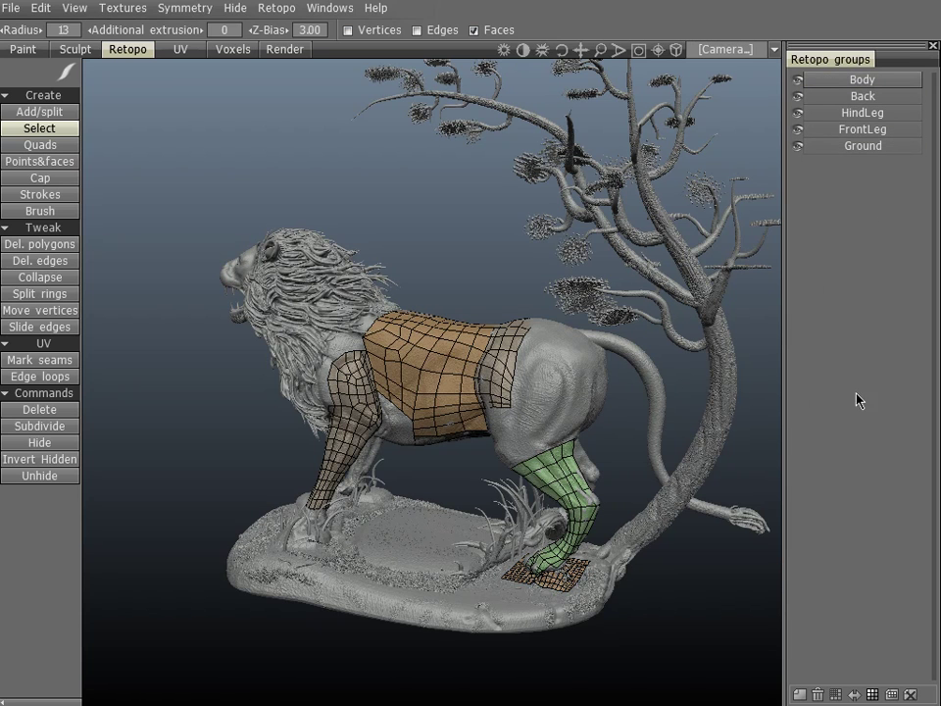
{"action": "left_click", "coordinate": [837, 693]}
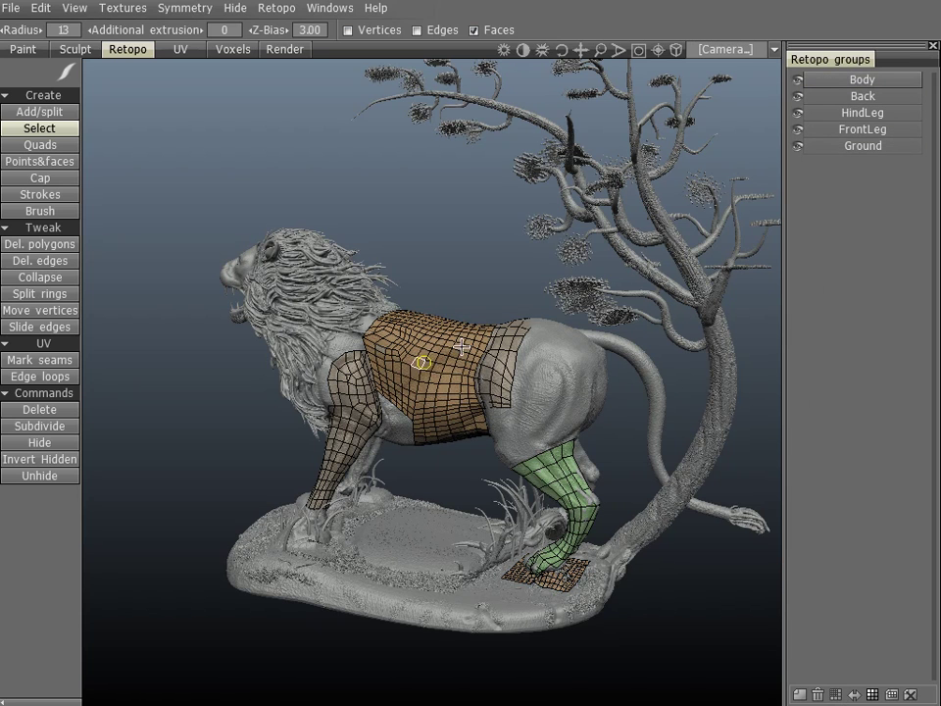
{"action": "mouse_move", "coordinate": [409, 192]}
{"action": "left_mouse_down"}
{"action": "mouse_move", "coordinate": [504, 215]}
{"action": "mouse_move", "coordinate": [422, 194]}
{"action": "left_mouse_up"}
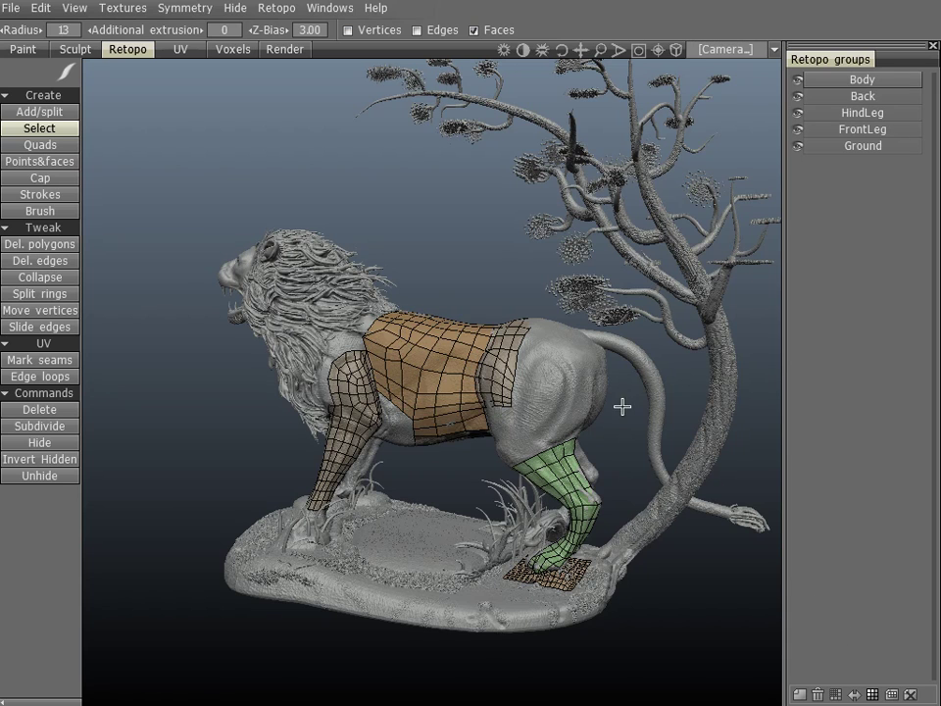
Step: Turn on symmetry across the X axis to preview the retopo groups mirrored onto the lion's other side
{"action": "left_click_drag", "start_coordinate": [241, 162], "coordinate": [447, 324]}
{"action": "middle_click_drag", "start_coordinate": [447, 325], "coordinate": [435, 300]}
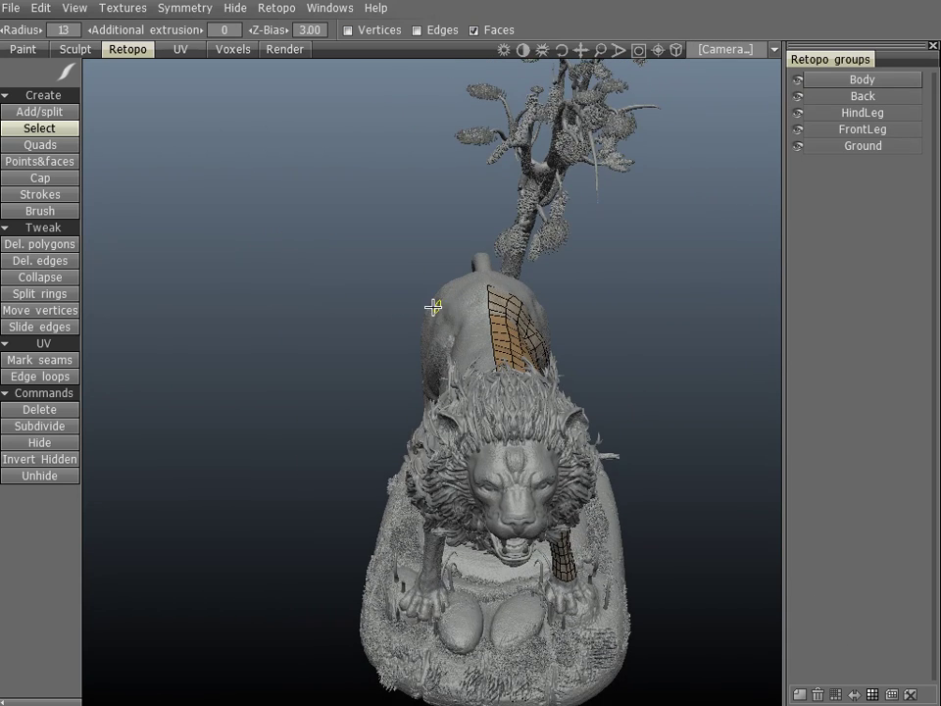
{"action": "key", "text": "s"}
{"action": "left_click", "coordinate": [416, 292]}
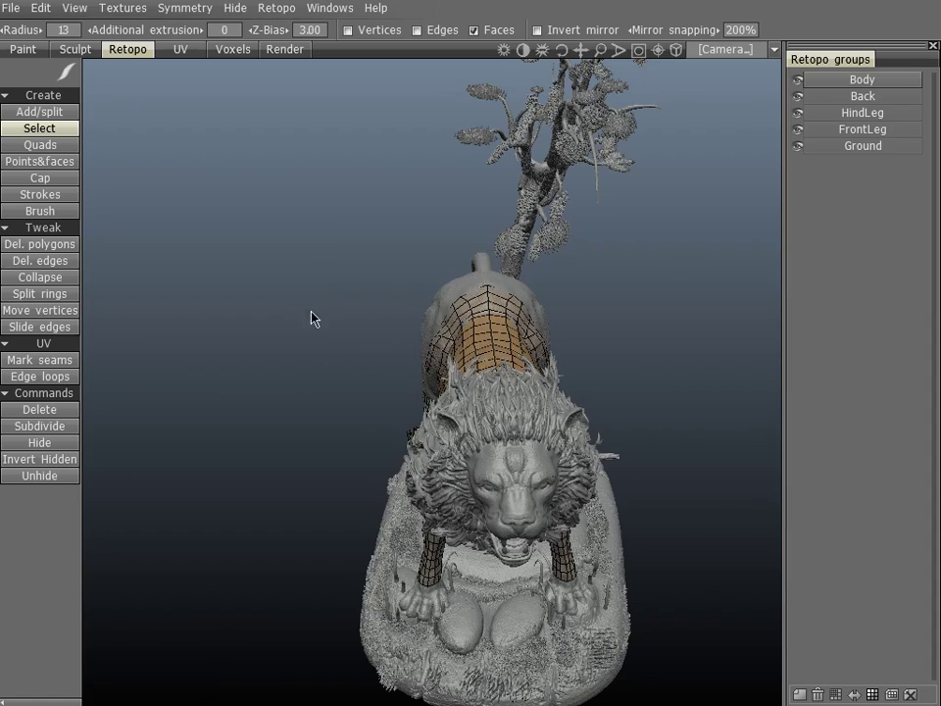
{"action": "left_click_drag", "start_coordinate": [344, 277], "coordinate": [429, 351]}
{"action": "right_click_drag", "start_coordinate": [429, 351], "coordinate": [406, 159]}
{"action": "left_click_drag", "start_coordinate": [409, 160], "coordinate": [352, 290]}
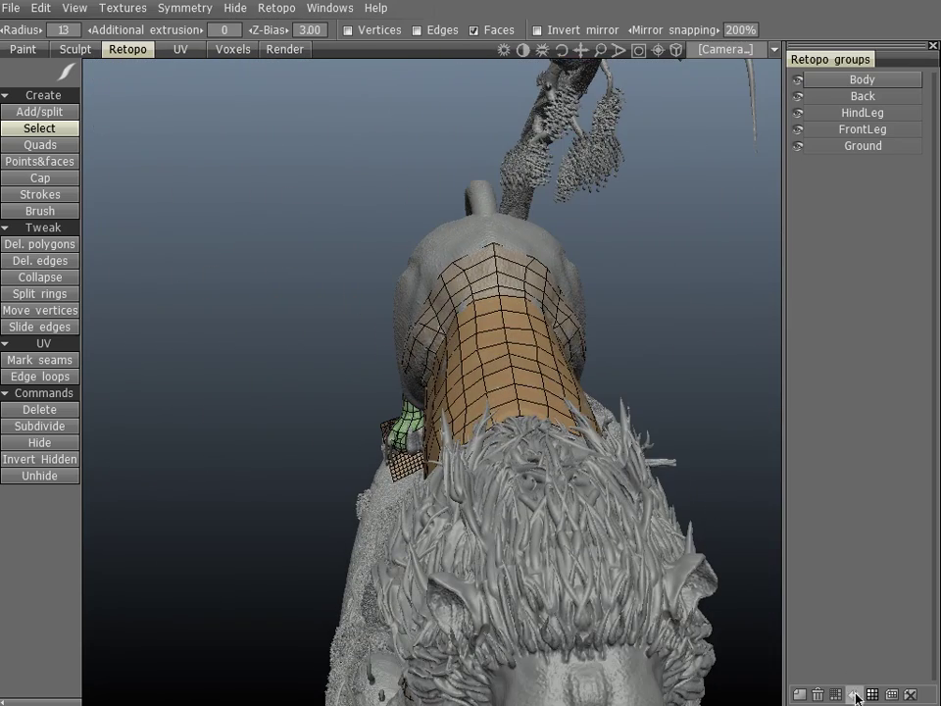
Step: Turn symmetry across the X axis off
{"action": "key", "text": "s"}
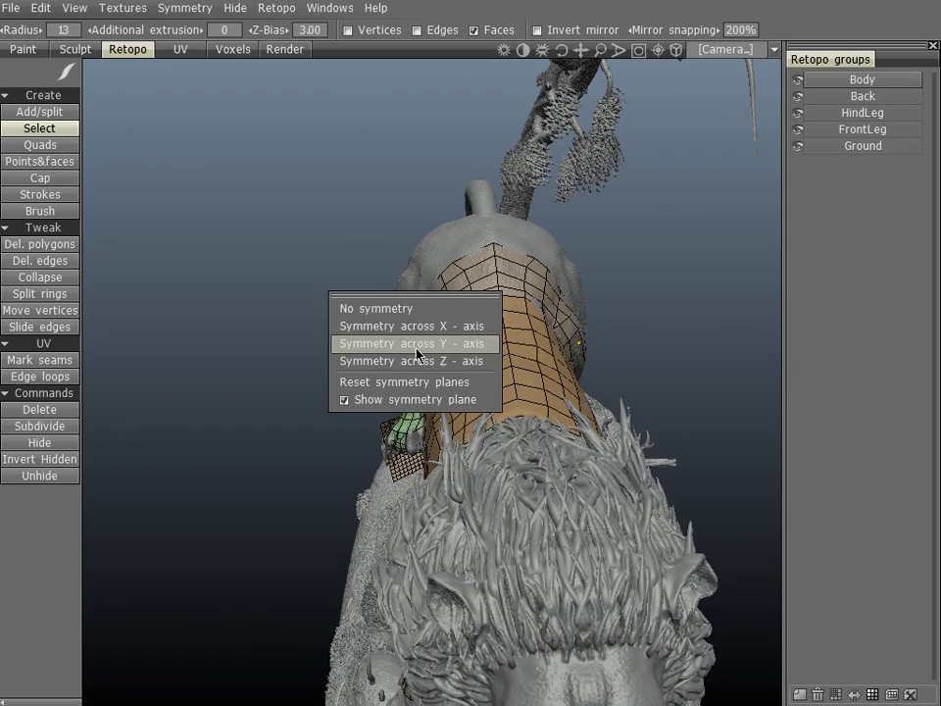
{"action": "left_click", "coordinate": [408, 326]}
{"action": "left_click_drag", "start_coordinate": [395, 307], "coordinate": [382, 226]}
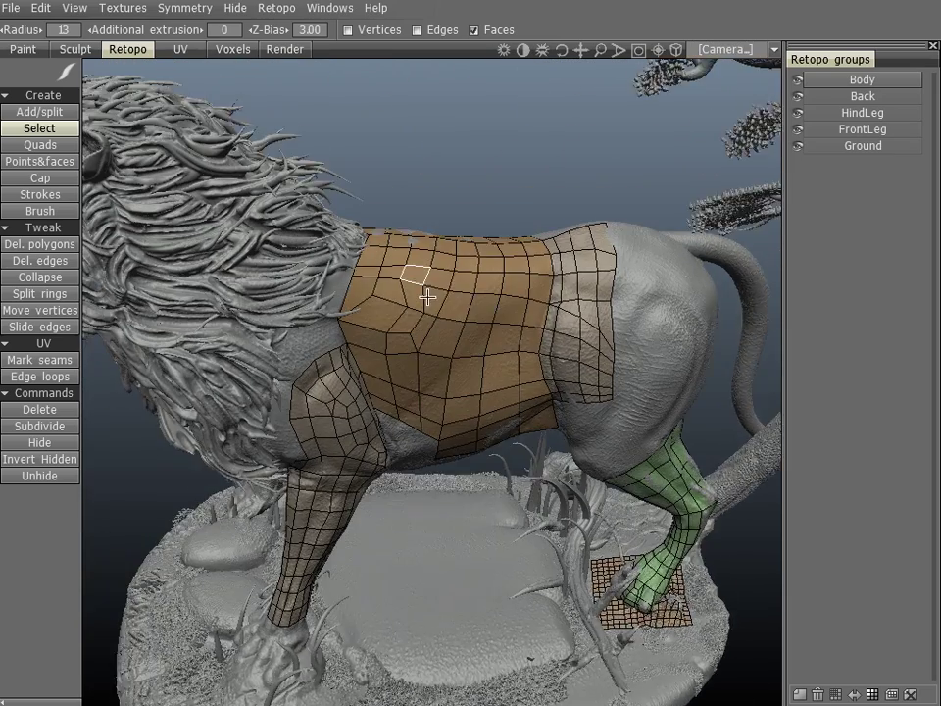
Step: Select all faces of the Body group, then clear the selection
{"action": "middle_click_drag", "start_coordinate": [429, 296], "coordinate": [510, 383]}
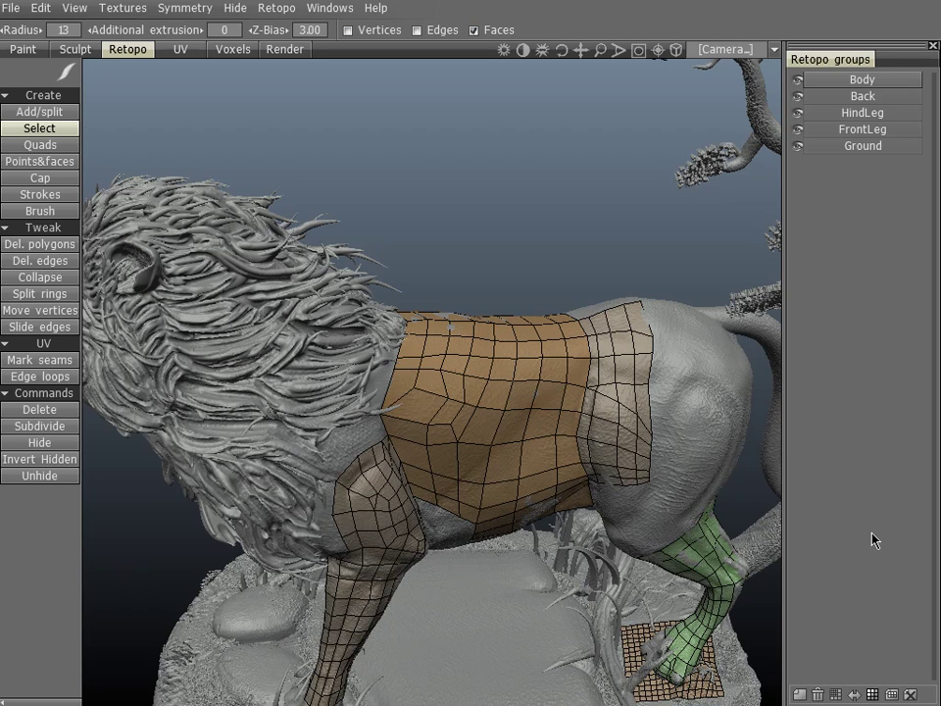
{"action": "left_click", "coordinate": [871, 694]}
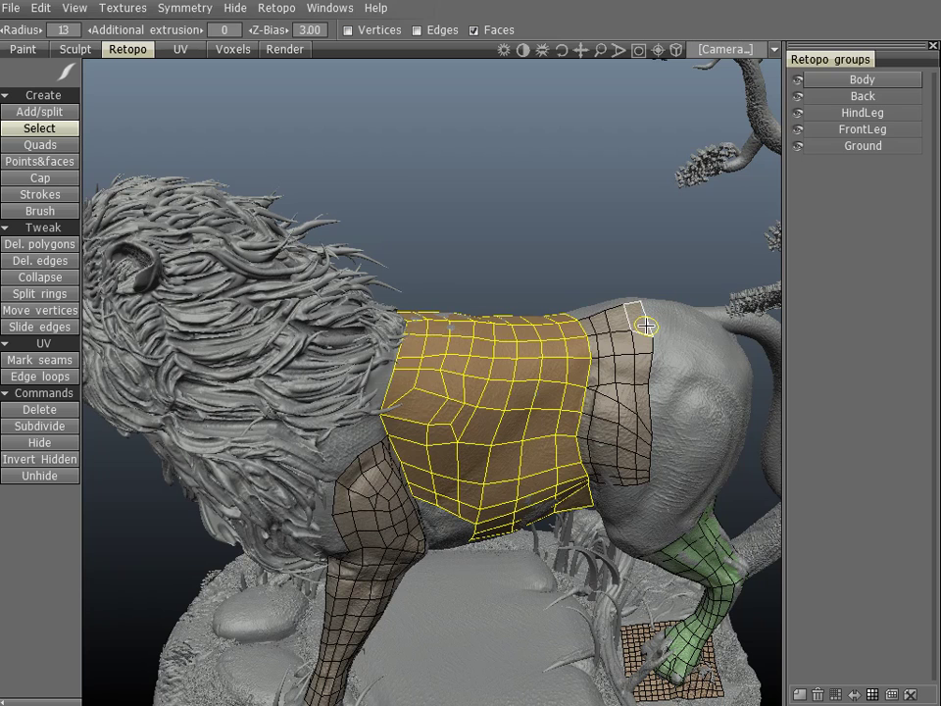
{"action": "left_click", "coordinate": [497, 374]}
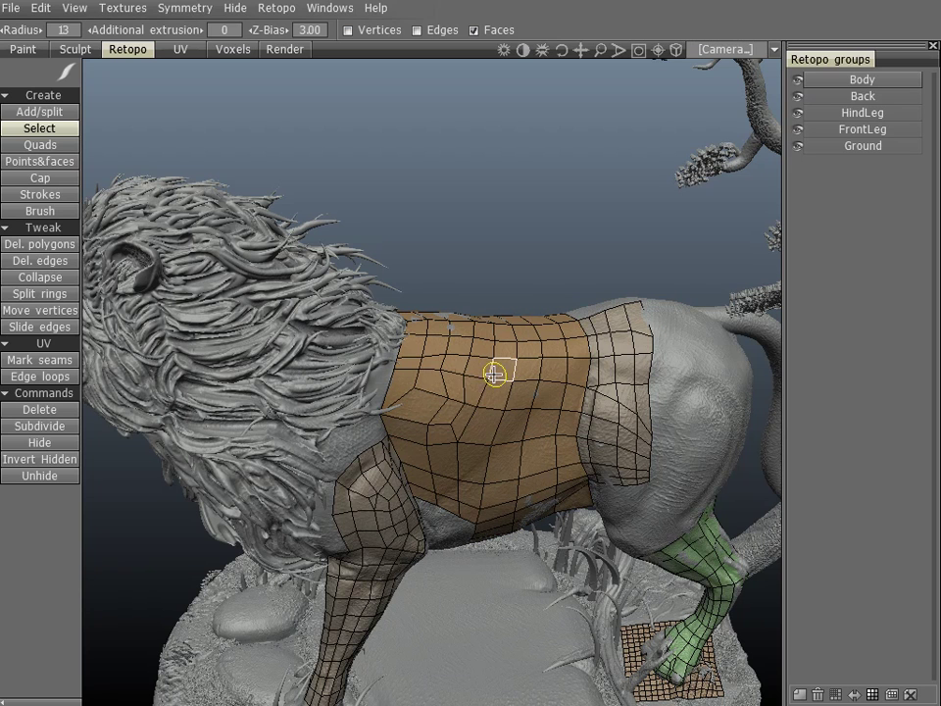
Step: Select a patch of Body faces behind the lion's shoulder and move them into a new retopo group
{"action": "mouse_move", "coordinate": [493, 369]}
{"action": "left_mouse_down"}
{"action": "mouse_move", "coordinate": [479, 366]}
{"action": "mouse_move", "coordinate": [437, 391]}
{"action": "mouse_move", "coordinate": [413, 374]}
{"action": "mouse_move", "coordinate": [492, 364]}
{"action": "mouse_move", "coordinate": [515, 397]}
{"action": "mouse_move", "coordinate": [426, 427]}
{"action": "mouse_move", "coordinate": [424, 349]}
{"action": "left_mouse_up"}
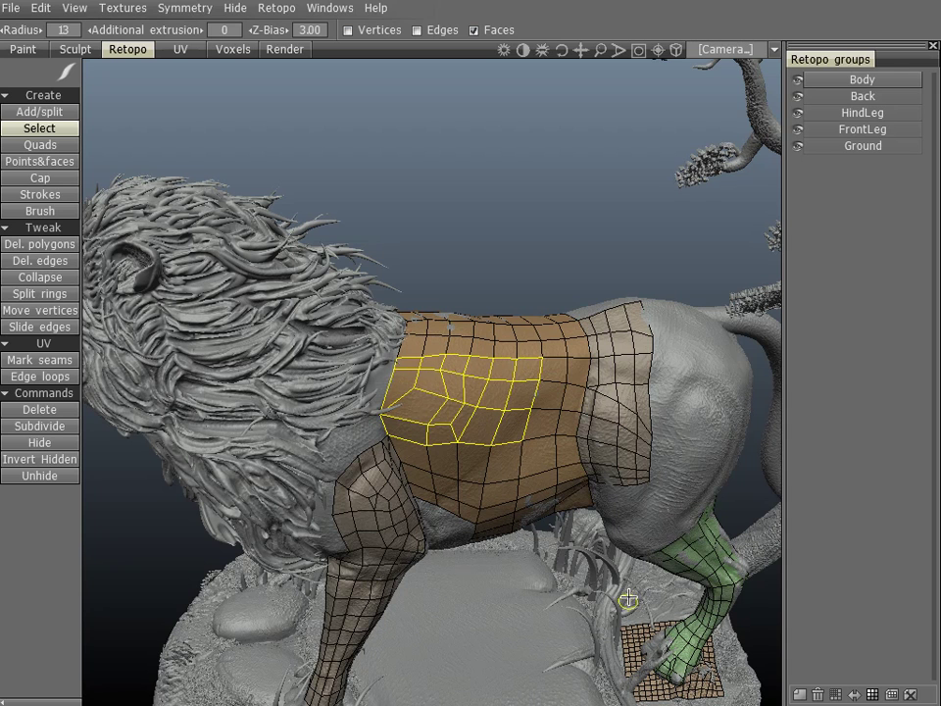
{"action": "left_click", "coordinate": [799, 693]}
{"action": "left_click", "coordinate": [853, 162]}
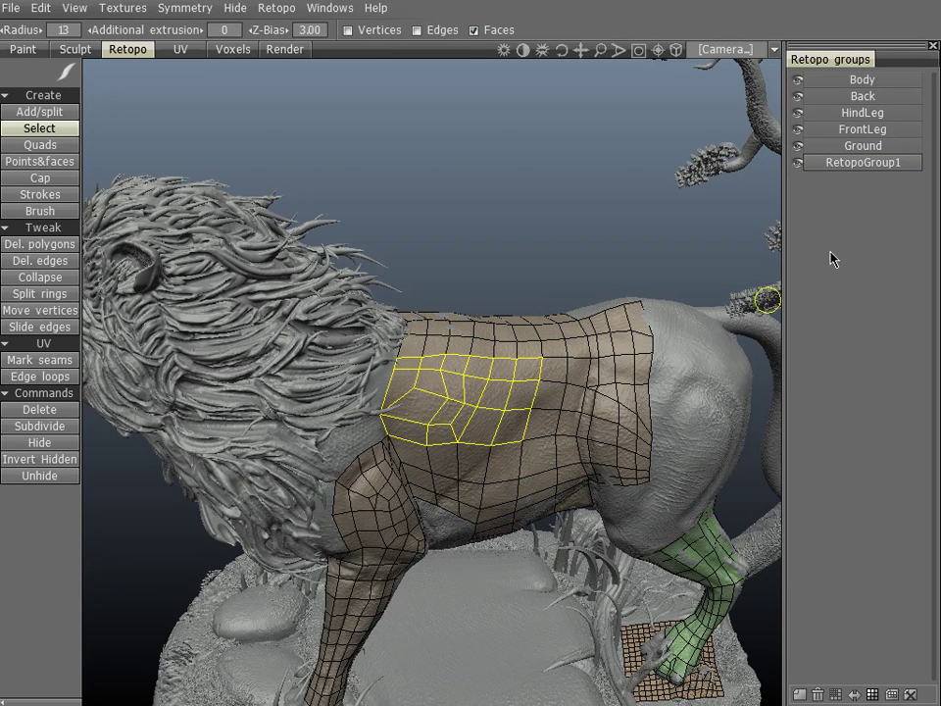
{"action": "left_click", "coordinate": [891, 694]}
{"action": "left_click_drag", "start_coordinate": [474, 245], "coordinate": [507, 233]}
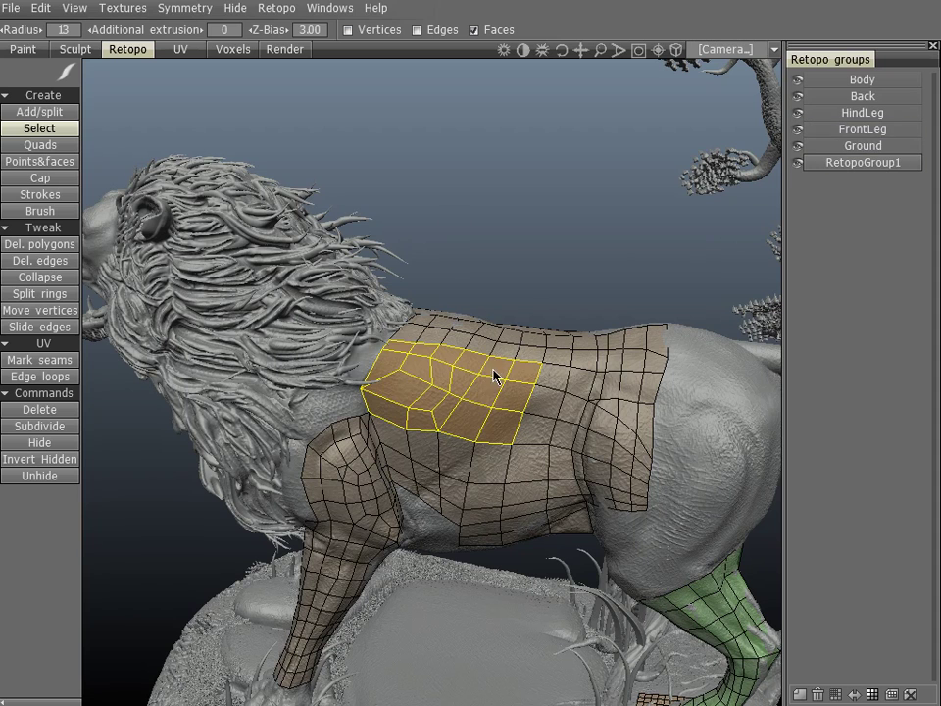
{"action": "key", "text": "Escape"}
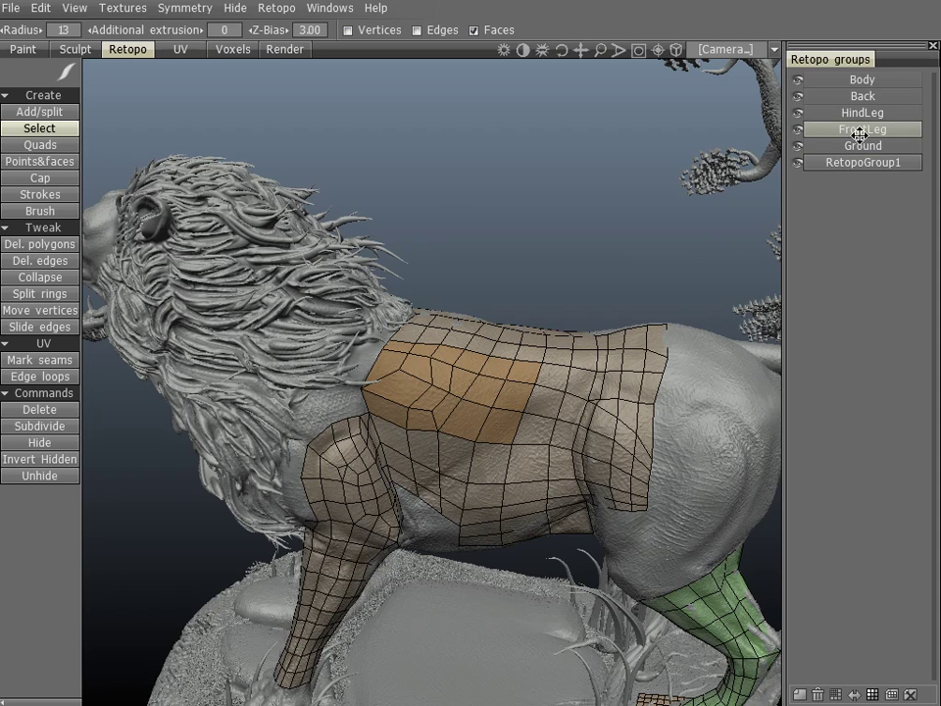
Step: Make Body and the new group active in turn, and open the new group's name for editing
{"action": "left_click", "coordinate": [860, 79]}
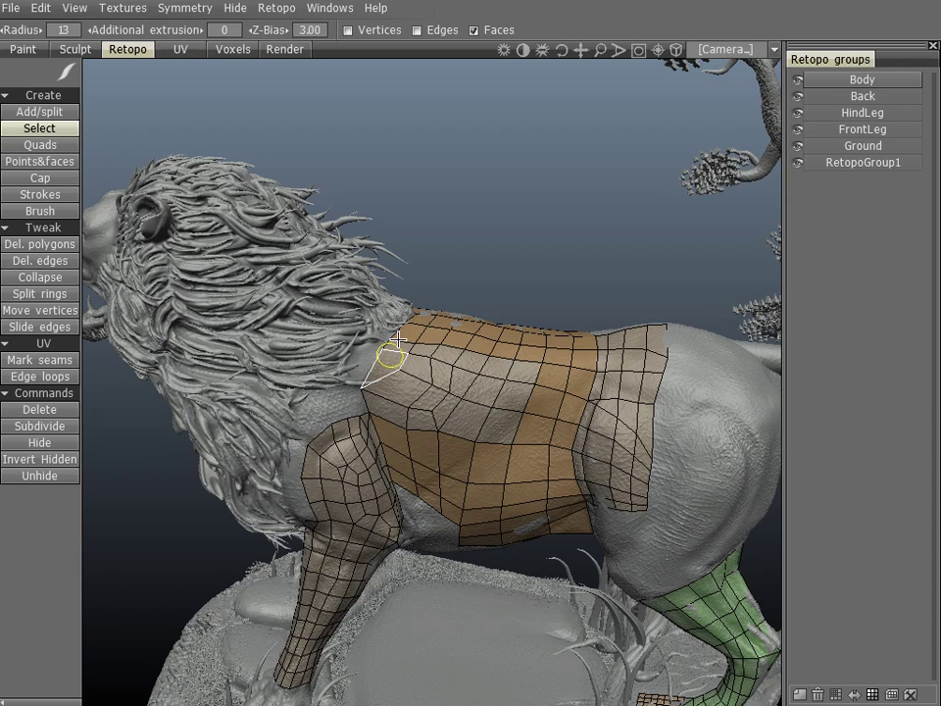
{"action": "left_click", "coordinate": [863, 162]}
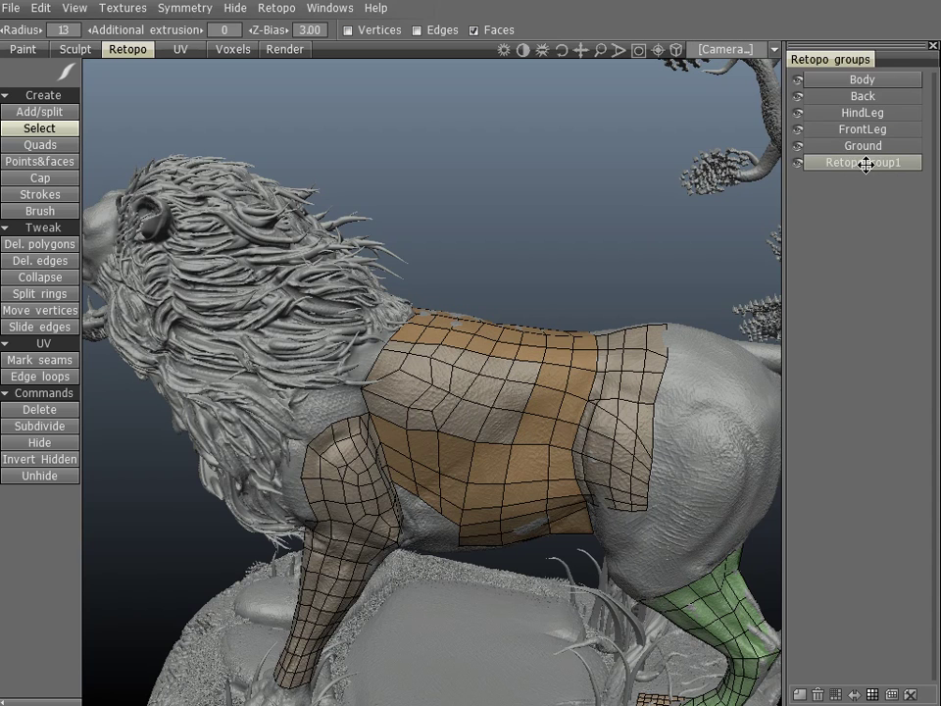
{"action": "double_click", "coordinate": [861, 161]}
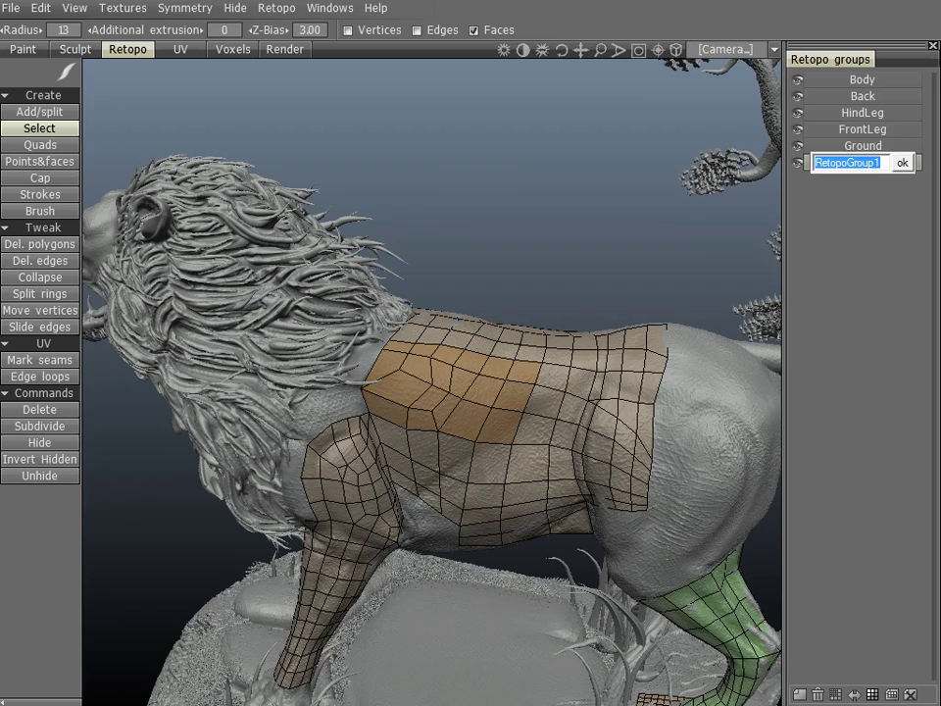
{"action": "key", "text": "Escape"}
Step: Make the FrontLeg group active and show the upper front leg close up
{"action": "left_click_drag", "start_coordinate": [517, 412], "coordinate": [418, 378], "text": "alt"}
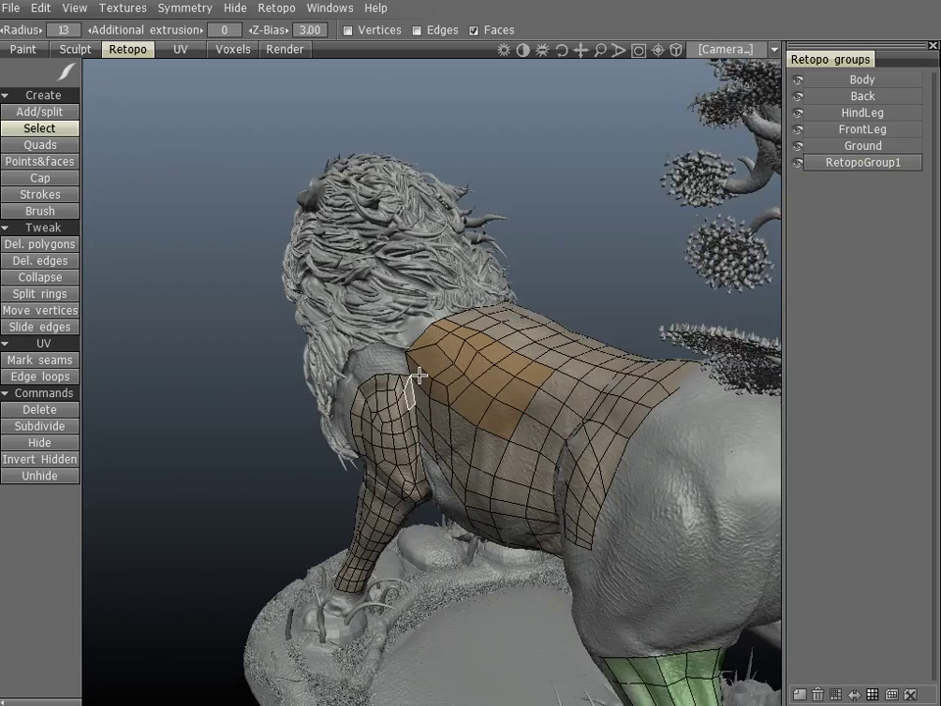
{"action": "middle_click_drag", "start_coordinate": [417, 379], "coordinate": [452, 335], "text": "alt"}
{"action": "right_click_drag", "start_coordinate": [457, 407], "coordinate": [437, 359], "text": "alt"}
{"action": "middle_click_drag", "start_coordinate": [439, 357], "coordinate": [482, 313], "text": "alt"}
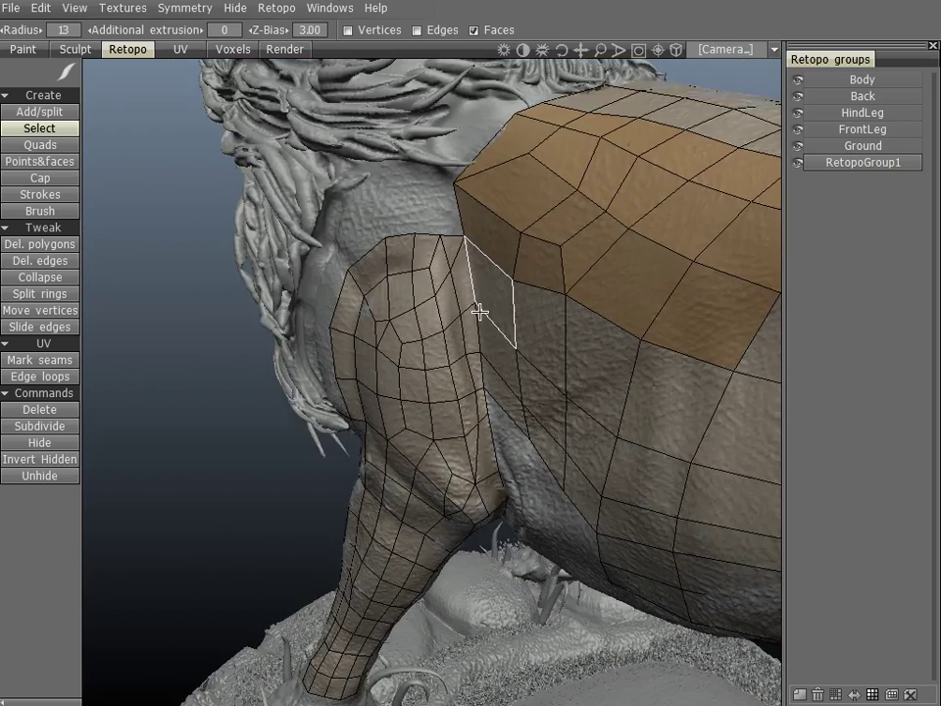
{"action": "left_click", "coordinate": [835, 129]}
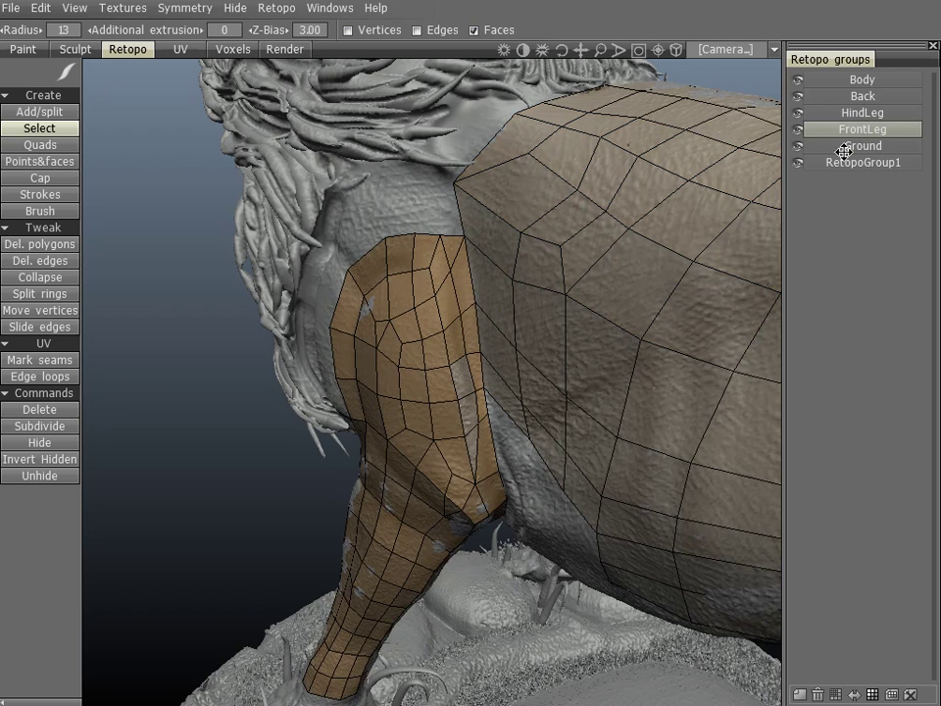
Step: Reduce the selection radius to 0.76 and move the three stray faces on the upper front leg into the FrontLeg group
{"action": "left_click_drag", "start_coordinate": [399, 357], "coordinate": [400, 343], "text": "alt"}
{"action": "left_click_drag", "start_coordinate": [454, 378], "coordinate": [443, 379], "text": "alt"}
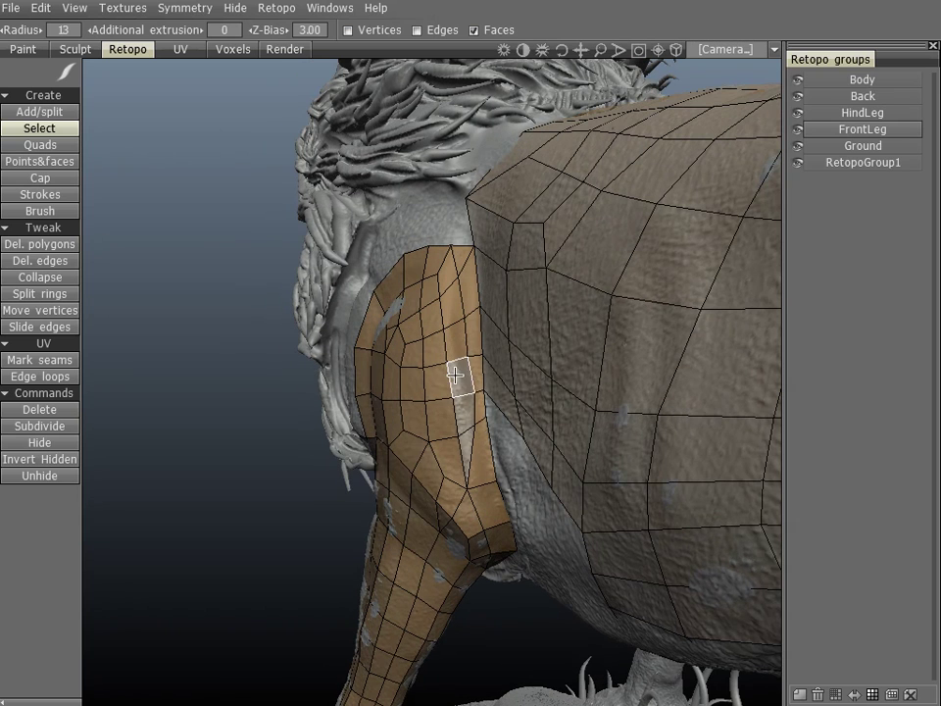
{"action": "left_click", "coordinate": [443, 419]}
{"action": "scroll", "coordinate": [381, 224], "scroll_direction": "down", "scroll_amount": 5}
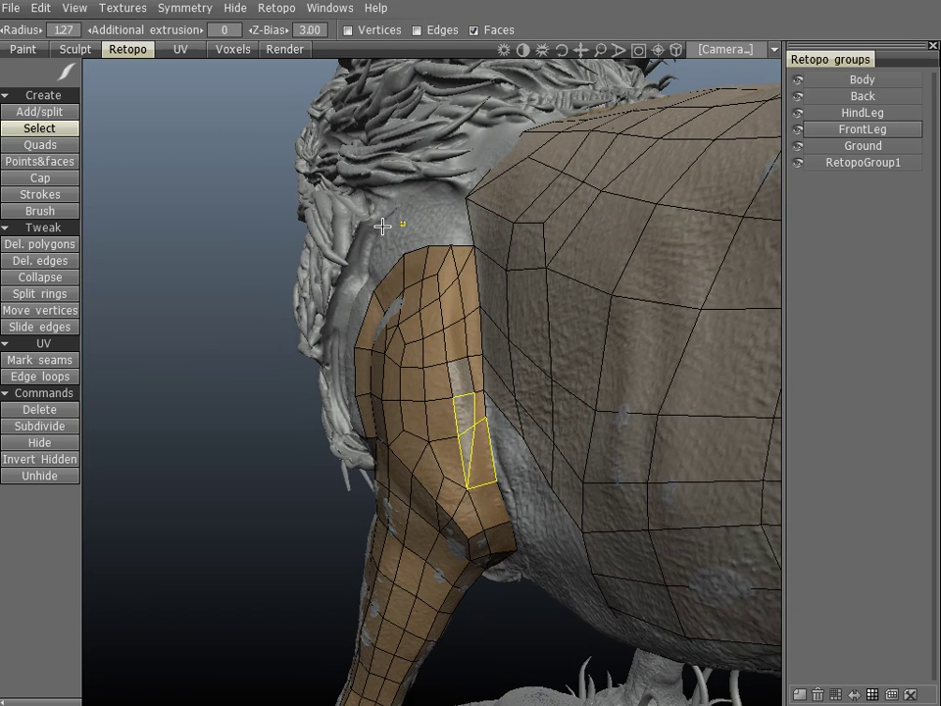
{"action": "left_click", "coordinate": [459, 376]}
{"action": "left_click", "coordinate": [479, 452], "text": "ctrl"}
{"action": "left_click_drag", "start_coordinate": [284, 181], "coordinate": [306, 188]}
{"action": "left_click", "coordinate": [848, 113]}
{"action": "left_click", "coordinate": [855, 128]}
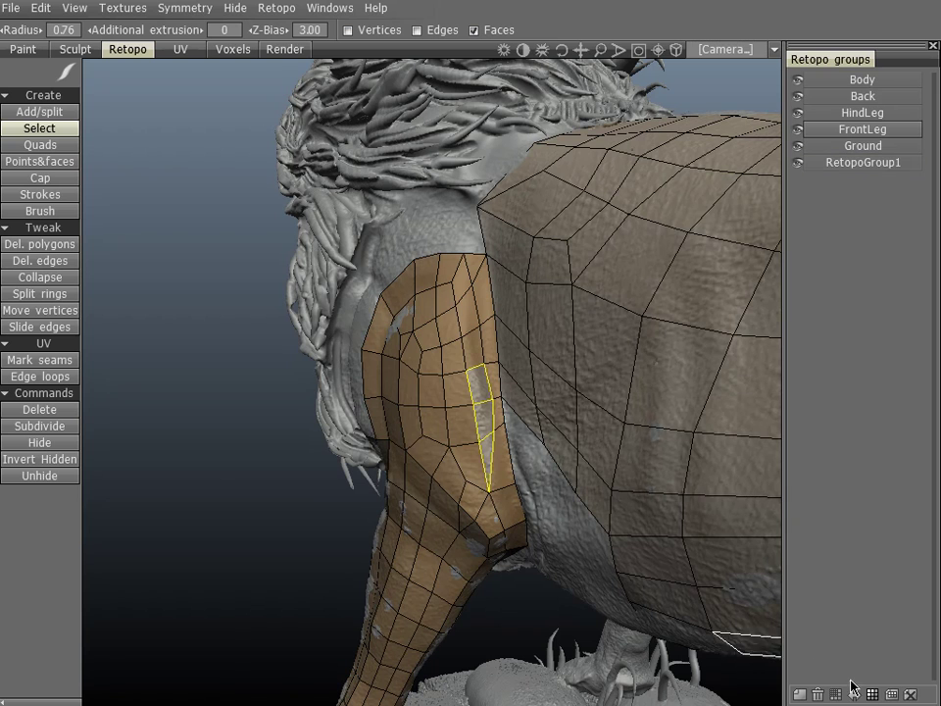
{"action": "left_click_drag", "start_coordinate": [480, 386], "coordinate": [498, 464], "text": "ctrl"}
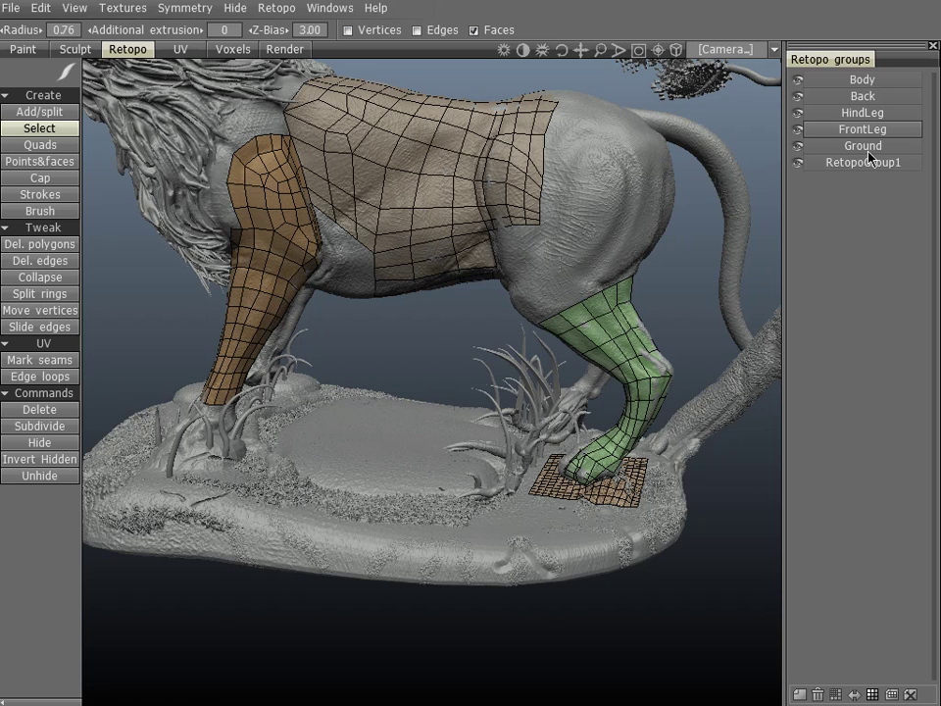
Step: Make the Body group active and clear all of its polygons
{"action": "middle_click_drag", "start_coordinate": [403, 340], "coordinate": [512, 381]}
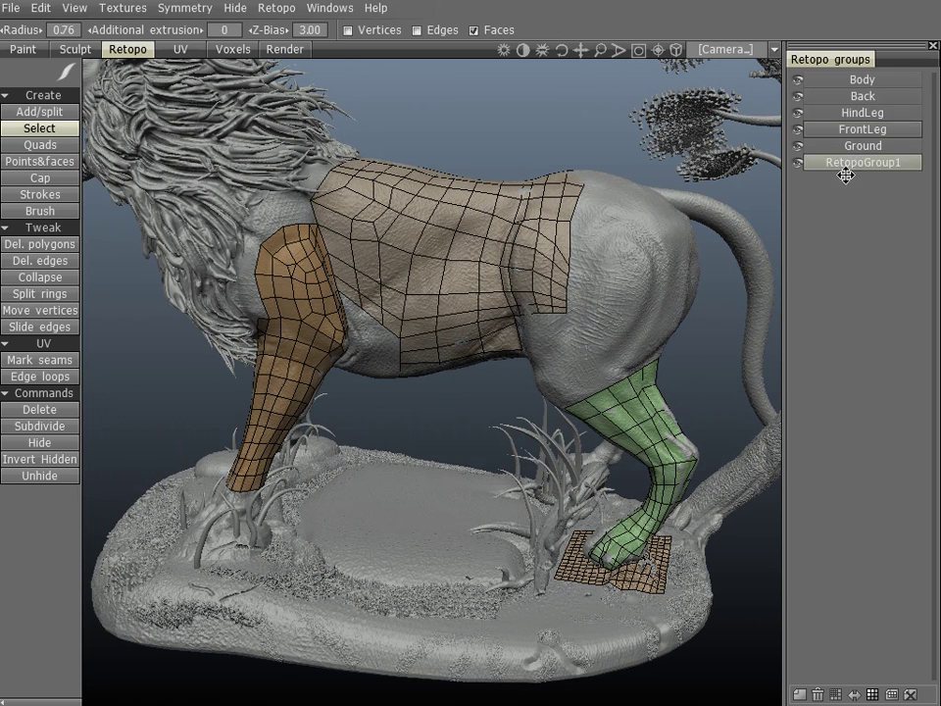
{"action": "left_click", "coordinate": [853, 79]}
{"action": "middle_click_drag", "start_coordinate": [474, 438], "coordinate": [485, 377]}
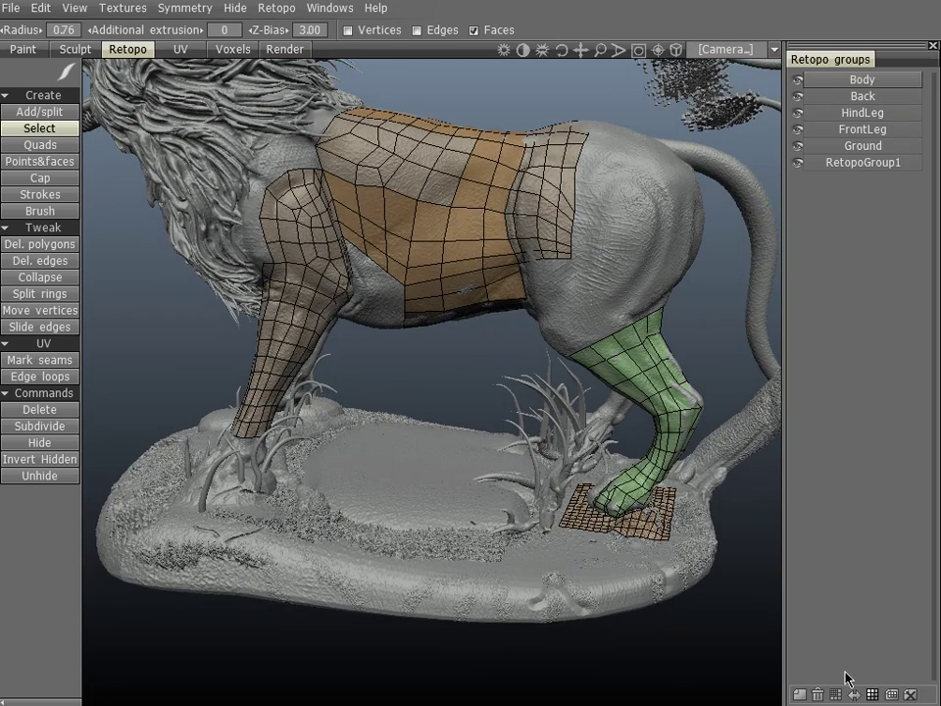
{"action": "left_click", "coordinate": [909, 694]}
{"action": "middle_click_drag", "start_coordinate": [602, 502], "coordinate": [621, 563]}
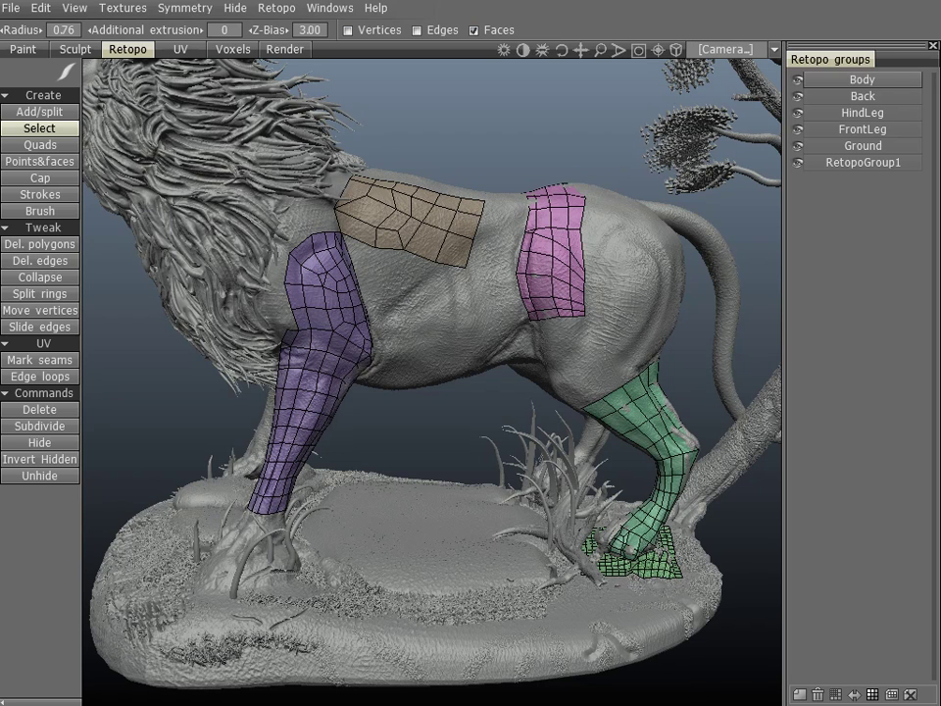
Step: Merge the empty Body group into the FrontLeg group and start moving the Back group in the list
{"action": "left_click_drag", "start_coordinate": [853, 81], "coordinate": [849, 128]}
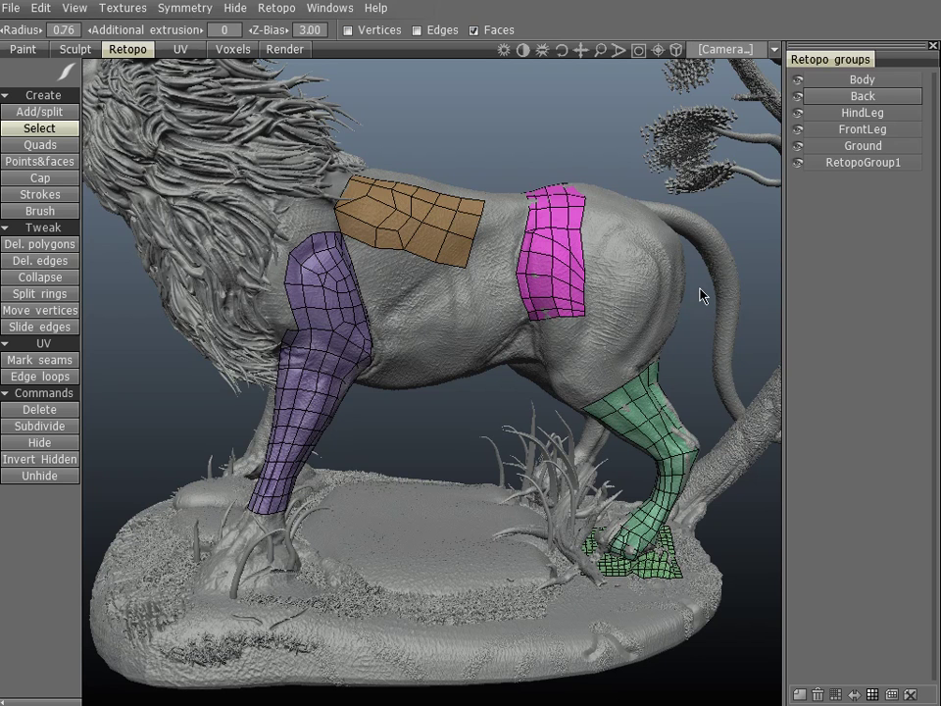
{"action": "left_click_drag", "start_coordinate": [858, 77], "coordinate": [851, 131]}
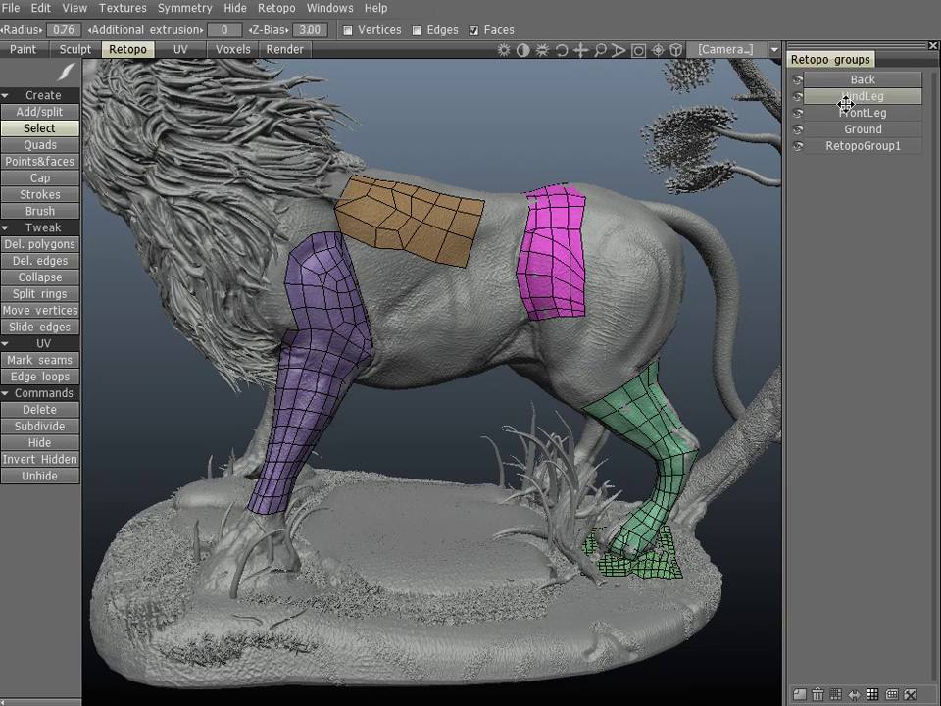
{"action": "left_click", "coordinate": [833, 111]}
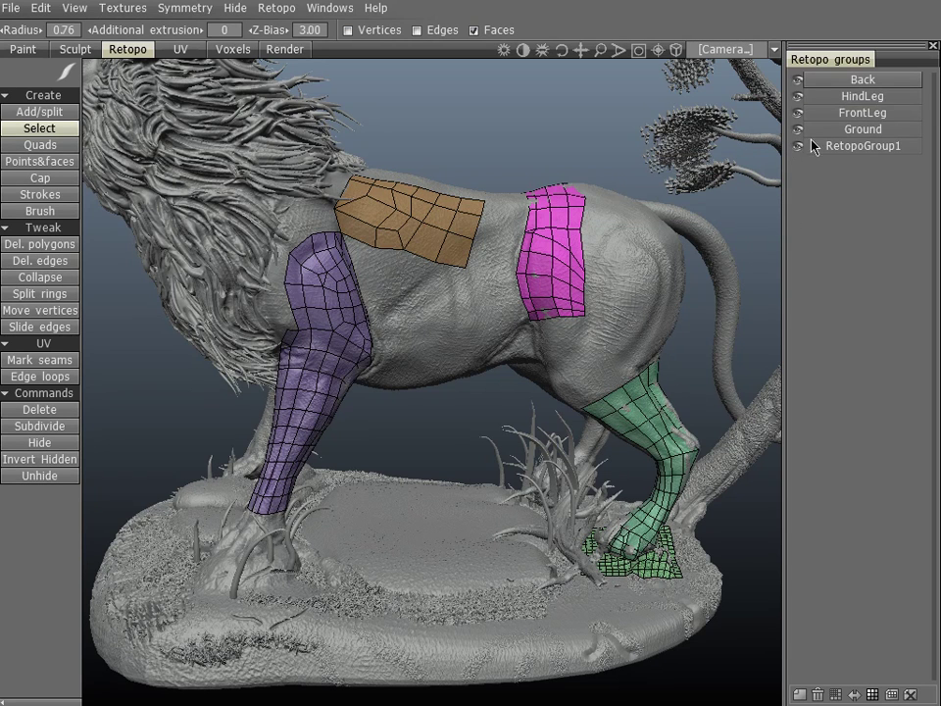
{"action": "left_click", "coordinate": [855, 81]}
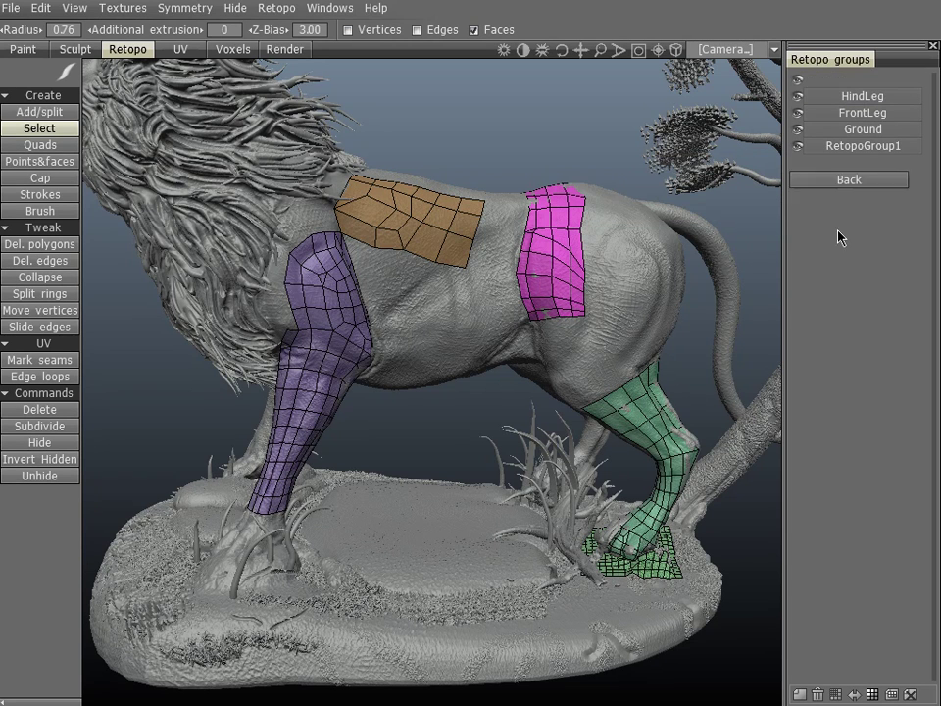